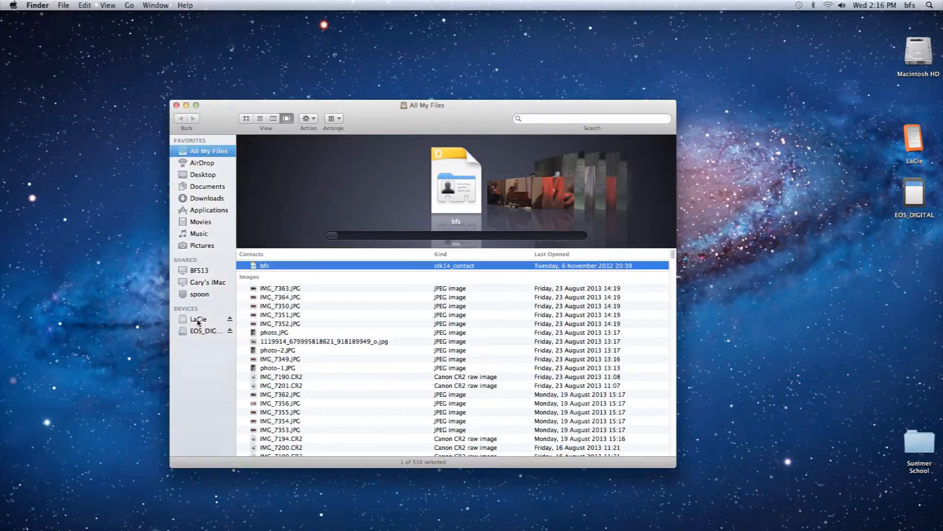
# Create a new folder named rushes at the top level of the LaCie drive.
pyautogui.click(199, 320)
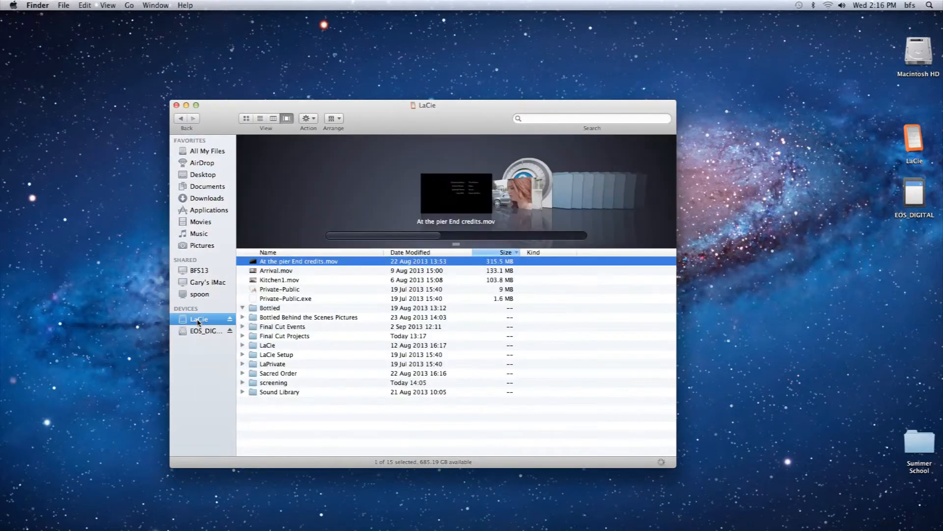
pyautogui.click(243, 308)
pyautogui.rightClick(285, 407)
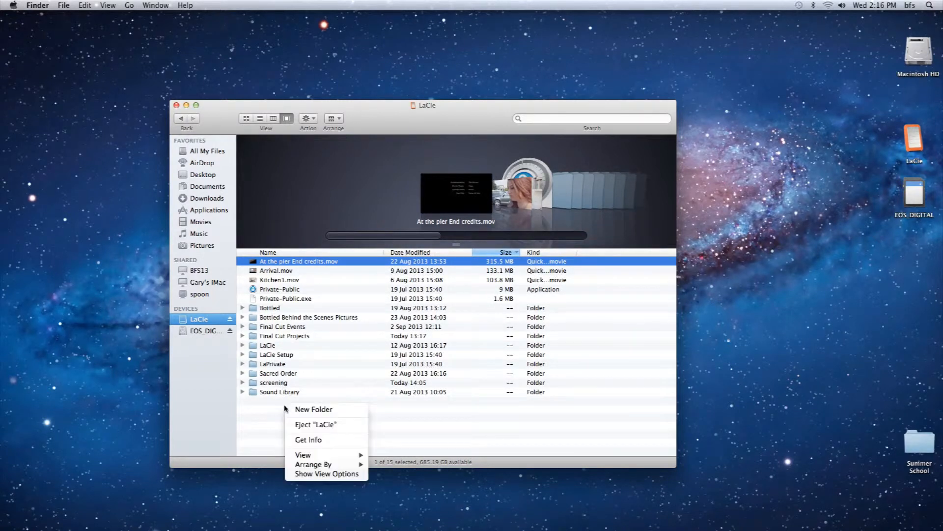
pyautogui.click(303, 411)
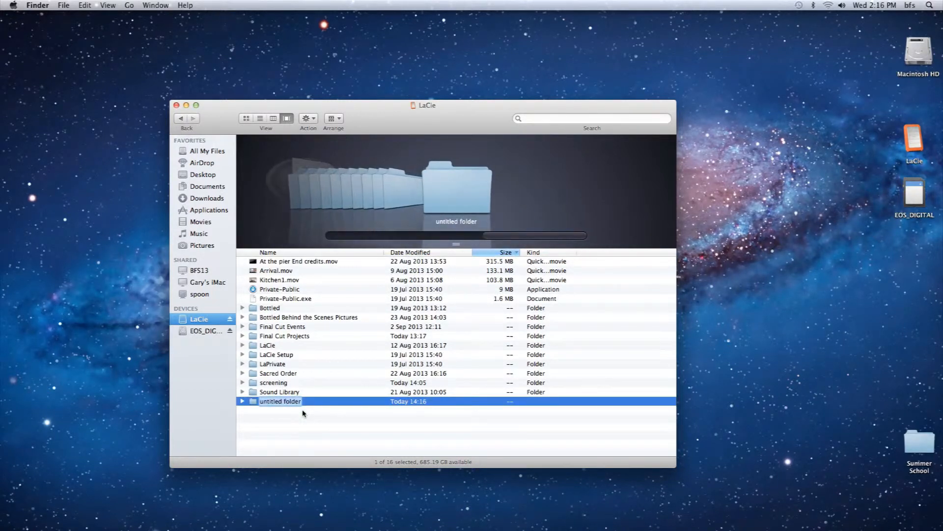
pyautogui.write('rushes')
pyautogui.press('Return')
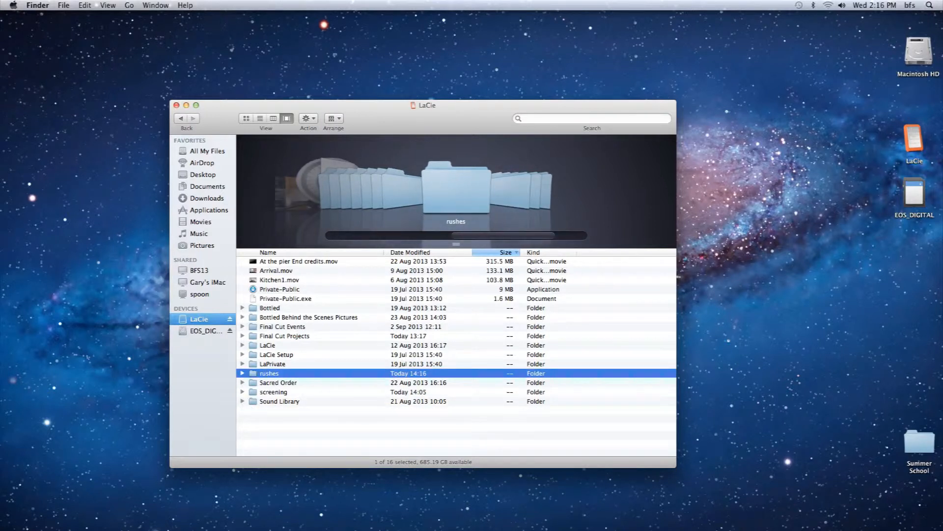
# Copy the 100CANON folder from DCIM on the EOS_DIGITAL card into the LaCie drive's rushes folder and eject the card.
pyautogui.click(202, 332)
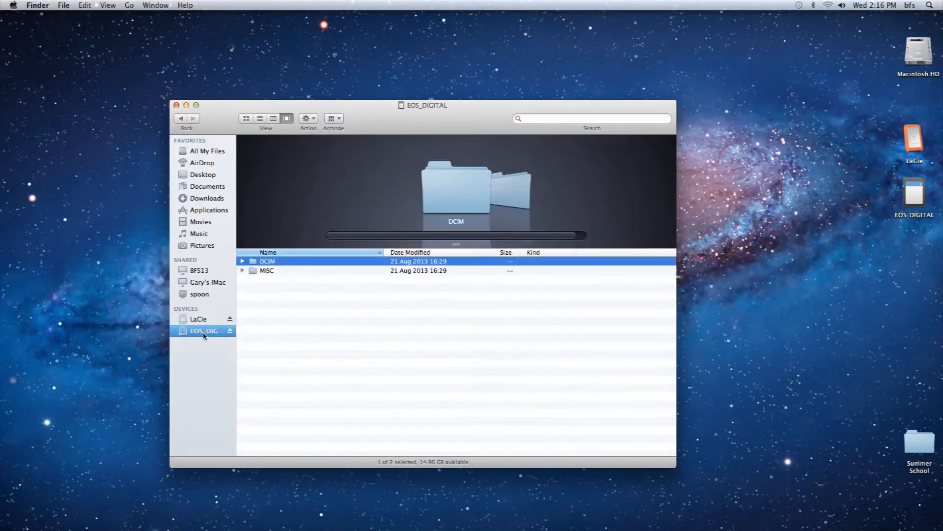
pyautogui.click(243, 261)
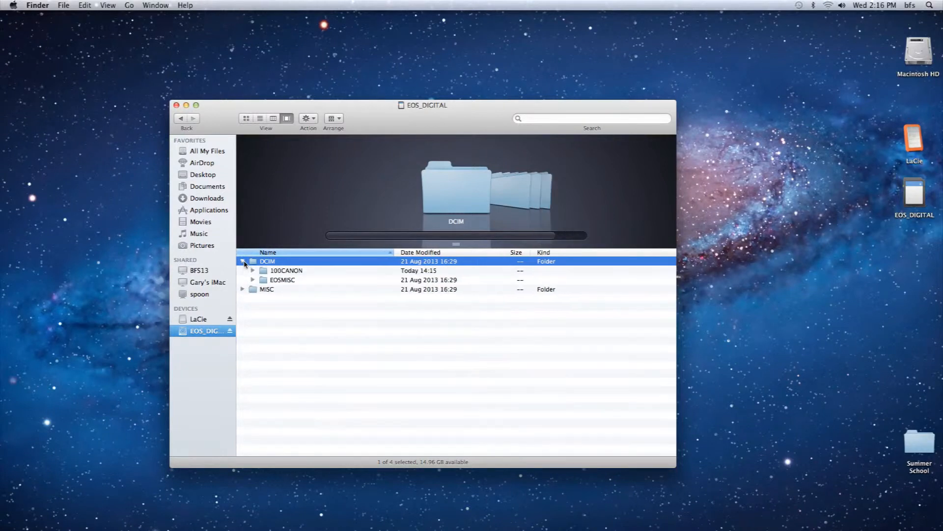
pyautogui.click(267, 271)
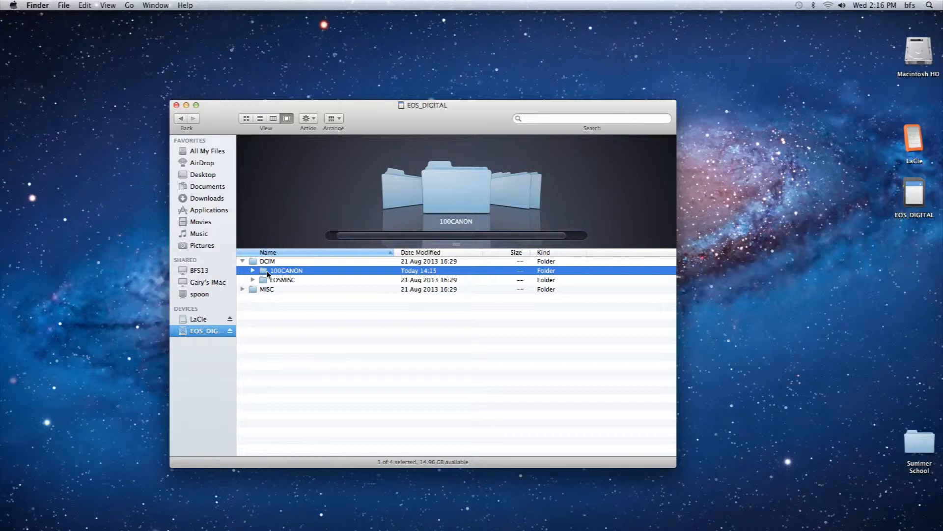
pyautogui.moveTo(265, 274); pyautogui.dragTo(273, 374)
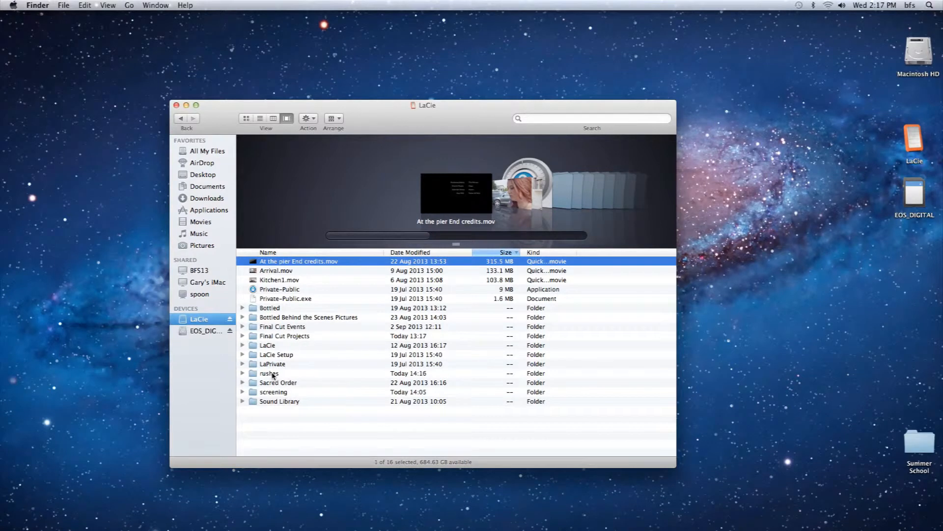
pyautogui.click(230, 331)
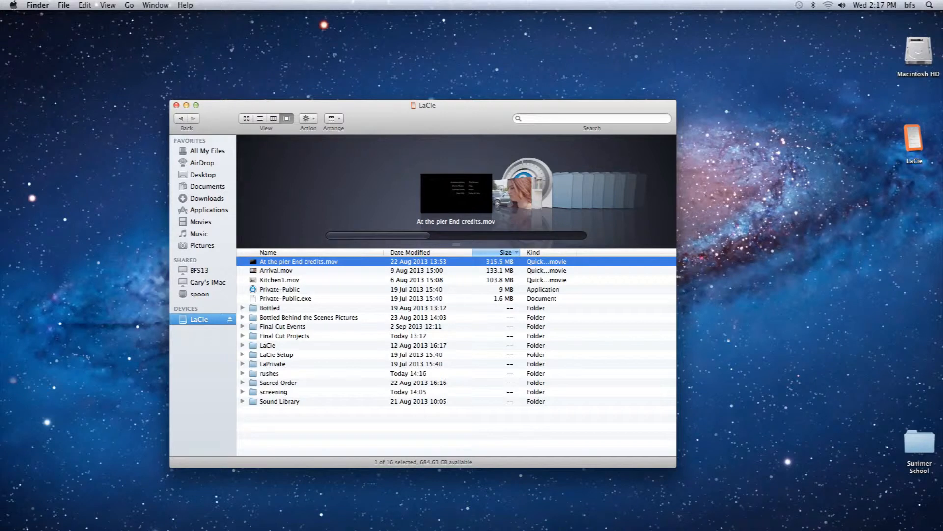
# Switch to Final Cut Pro and create a new event named rushes on Macintosh HD.
pyautogui.click(498, 516)
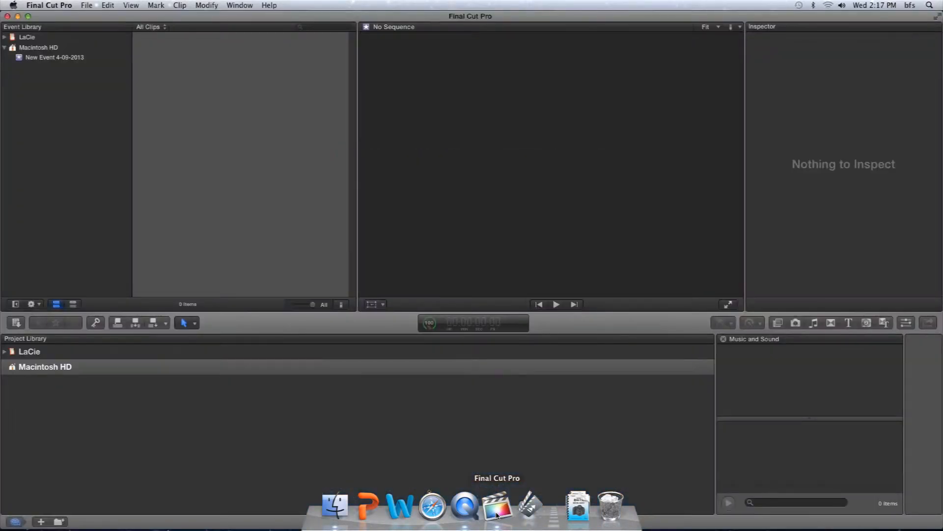
pyautogui.click(39, 52)
pyautogui.click(25, 49)
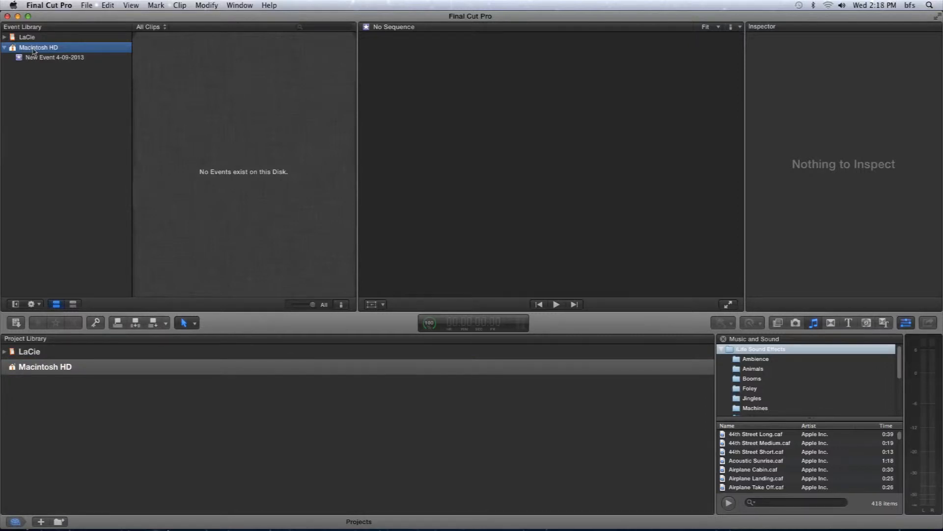
pyautogui.rightClick(34, 49)
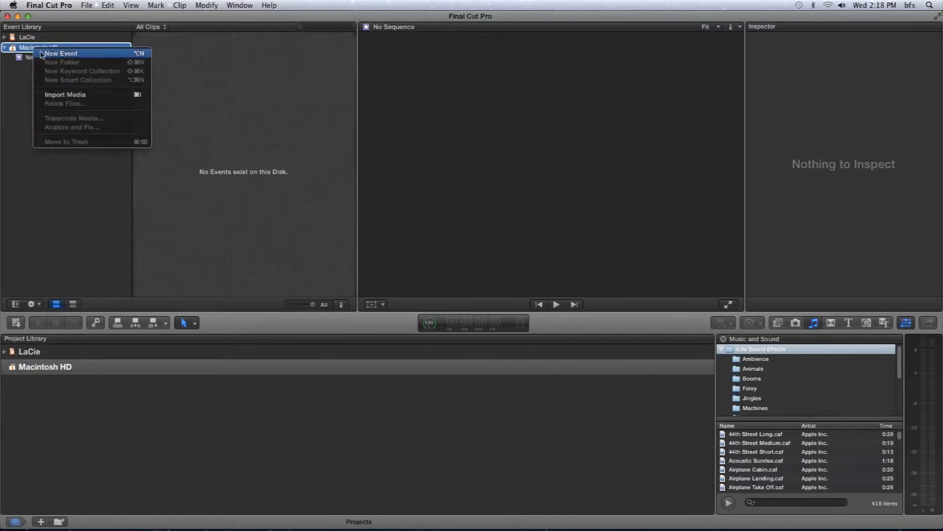
pyautogui.click(42, 53)
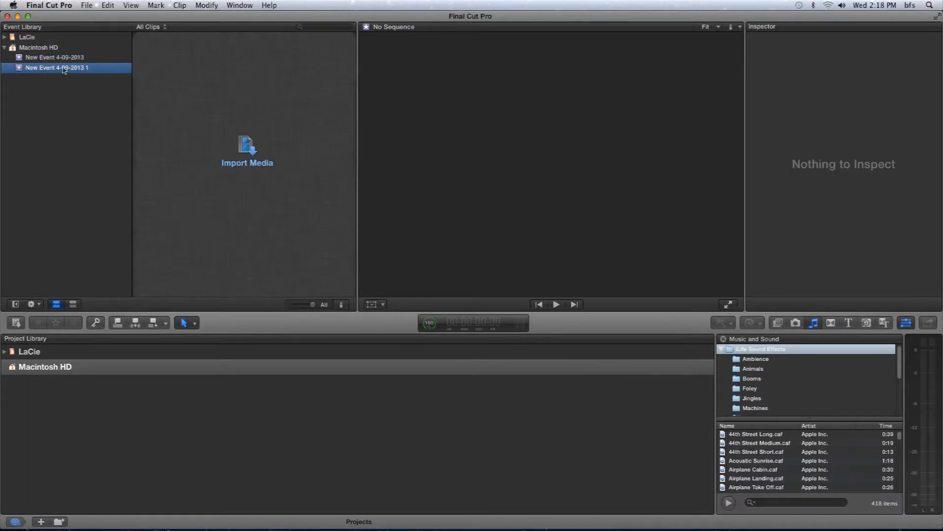
pyautogui.click(50, 69)
pyautogui.write('rushes')
# Import the 100CANON folder from the LaCie drive's rushes folder into the existing rushes event.
pyautogui.click(244, 164)
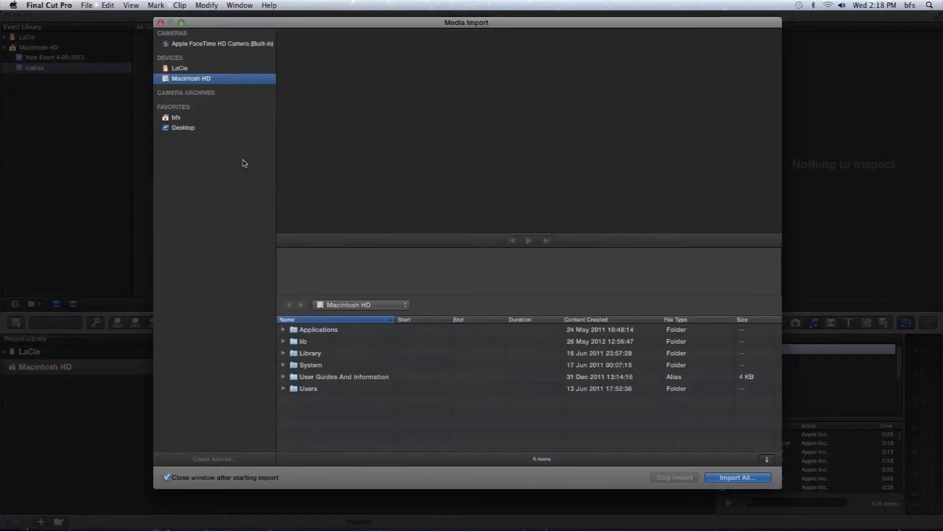
pyautogui.click(180, 68)
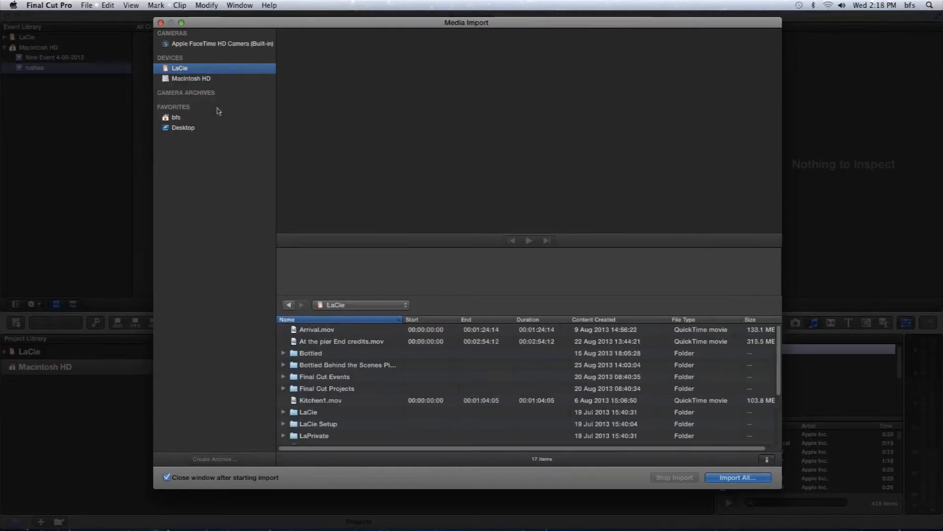
pyautogui.scroll(-3, 350, 400)
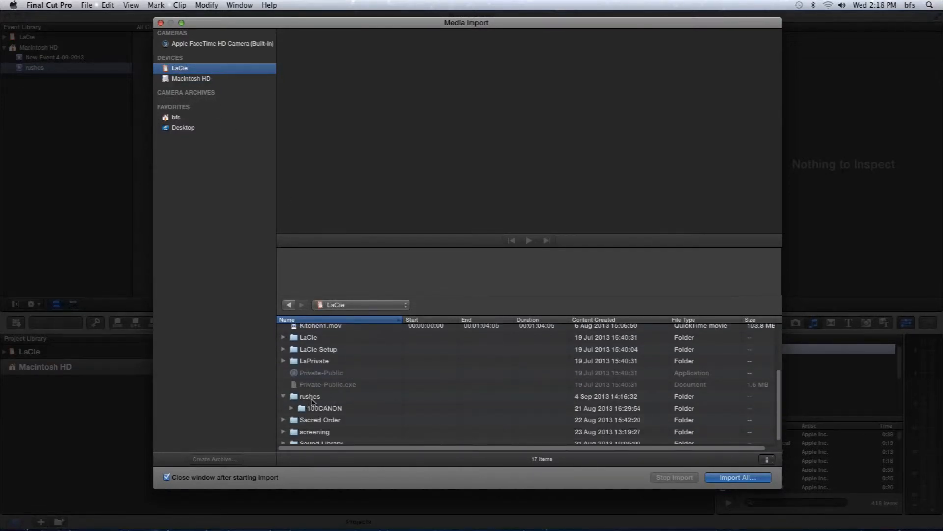
pyautogui.click(311, 397)
pyautogui.click(317, 409)
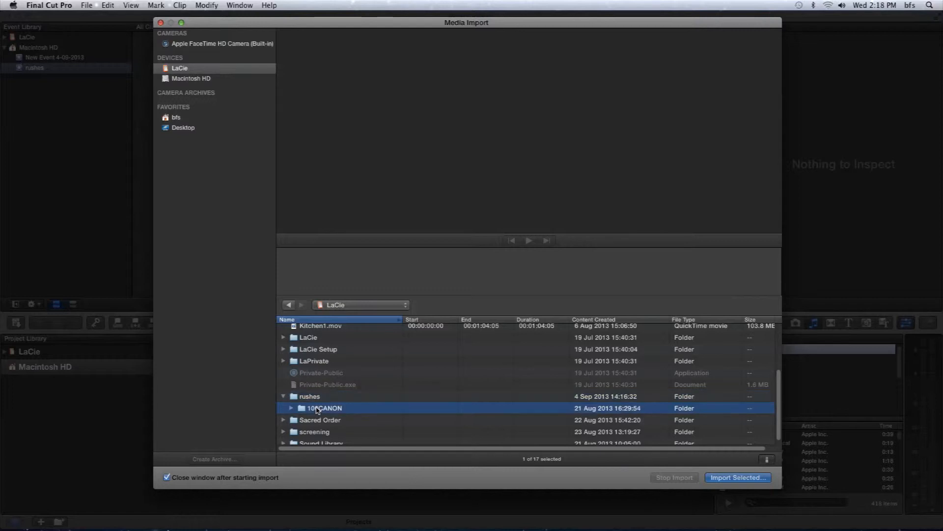
pyautogui.click(724, 478)
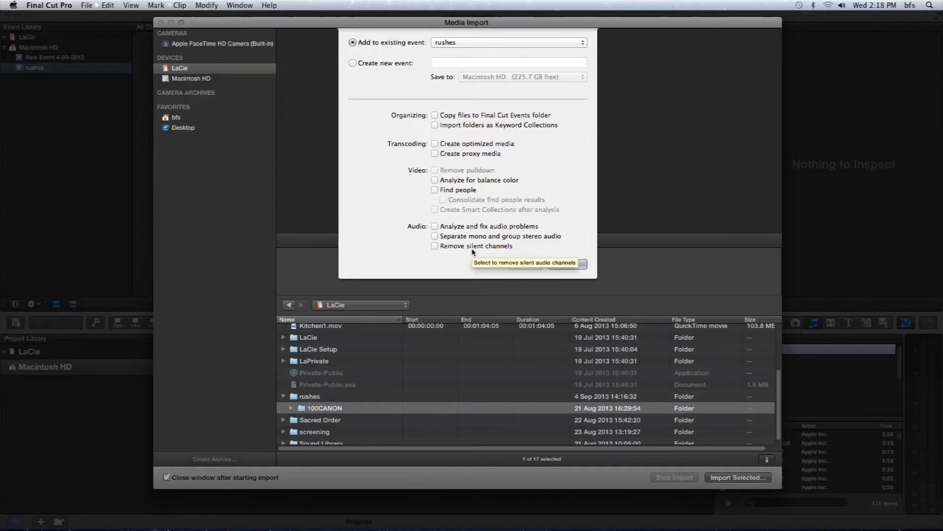
pyautogui.click(567, 264)
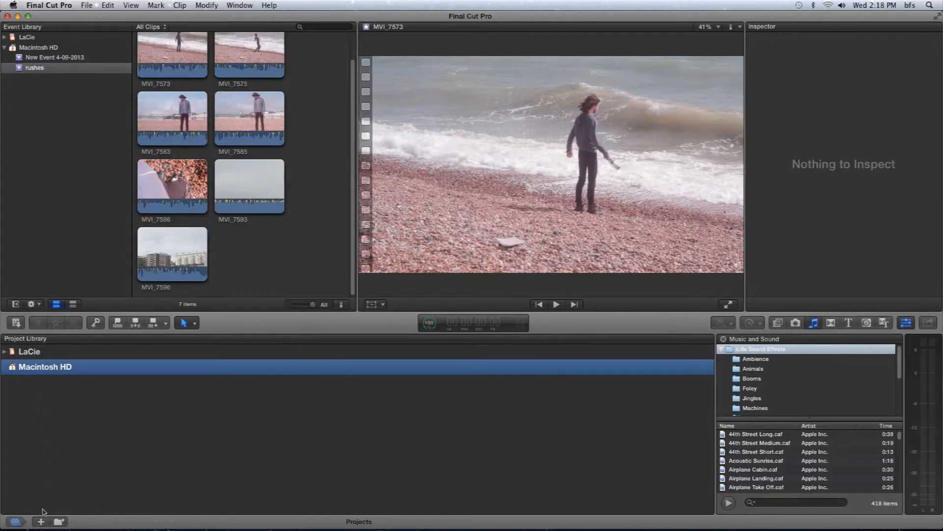
# Create a new project named rushes on Macintosh HD with rushes as its default event.
pyautogui.click(41, 522)
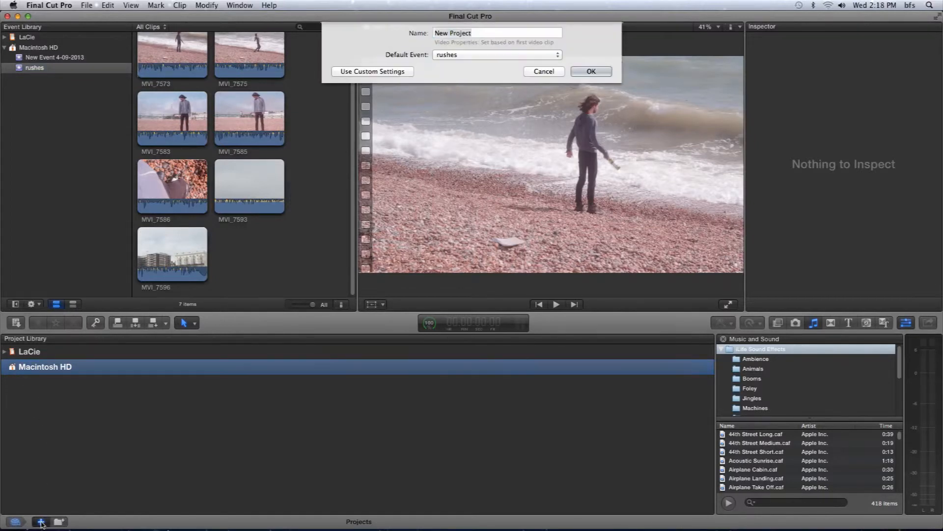
pyautogui.write('rushe')
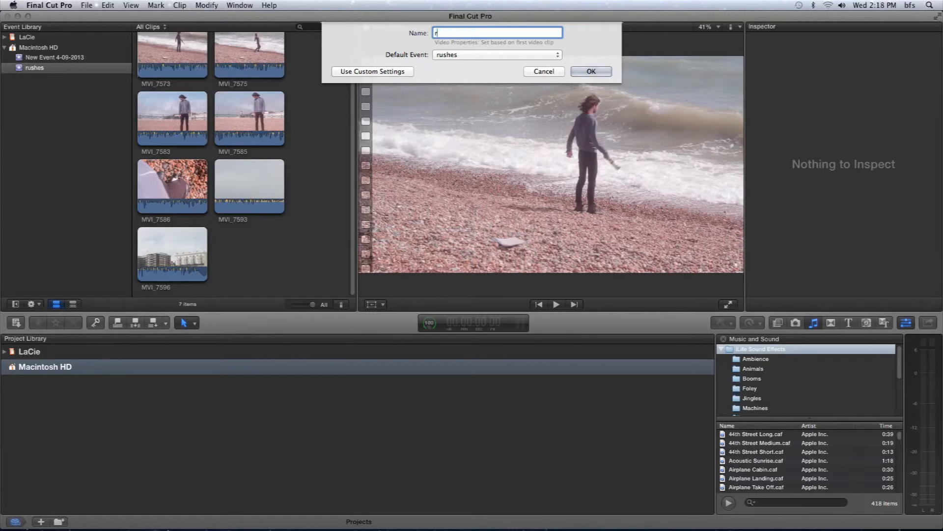
pyautogui.write('s')
pyautogui.click(587, 72)
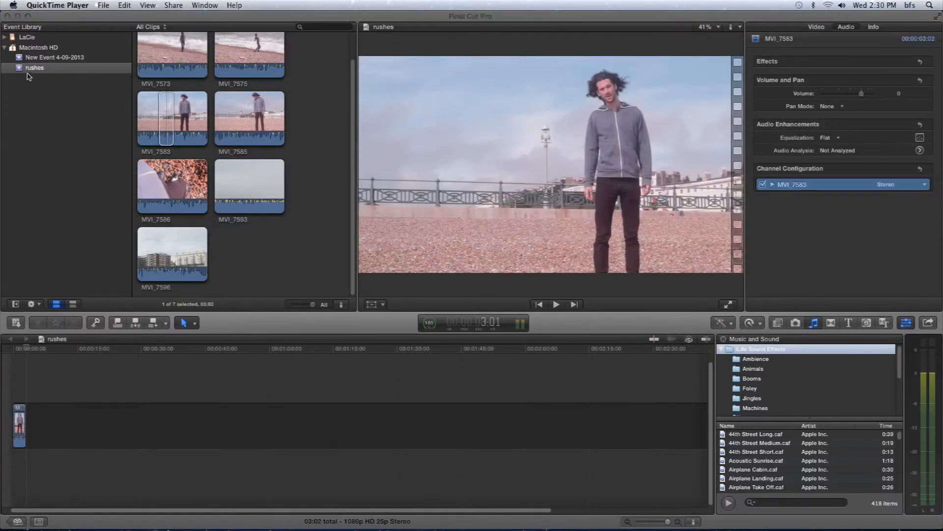
# Create a keyword collection named beach scene 1 in the rushes event.
pyautogui.click(21, 72)
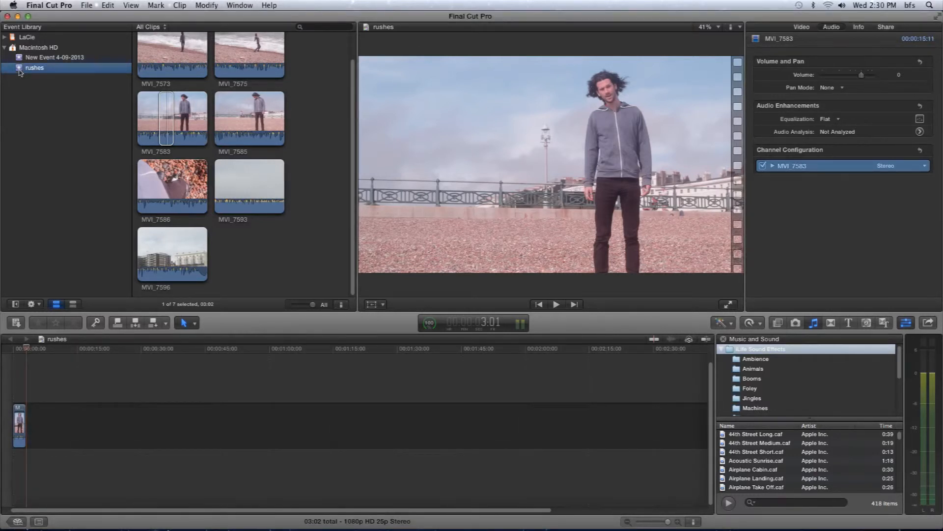
pyautogui.rightClick(20, 72)
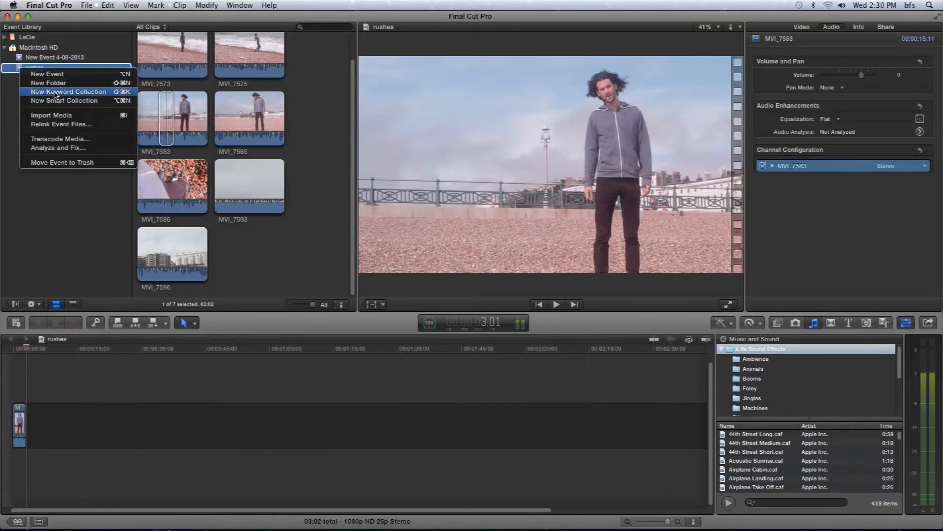
pyautogui.click(79, 93)
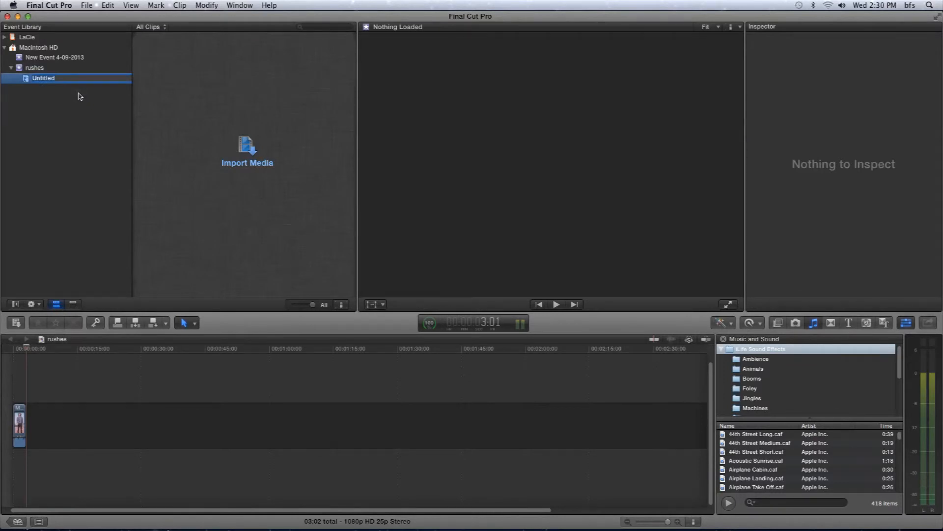
pyautogui.write('beach scene 1')
pyautogui.press('Return')
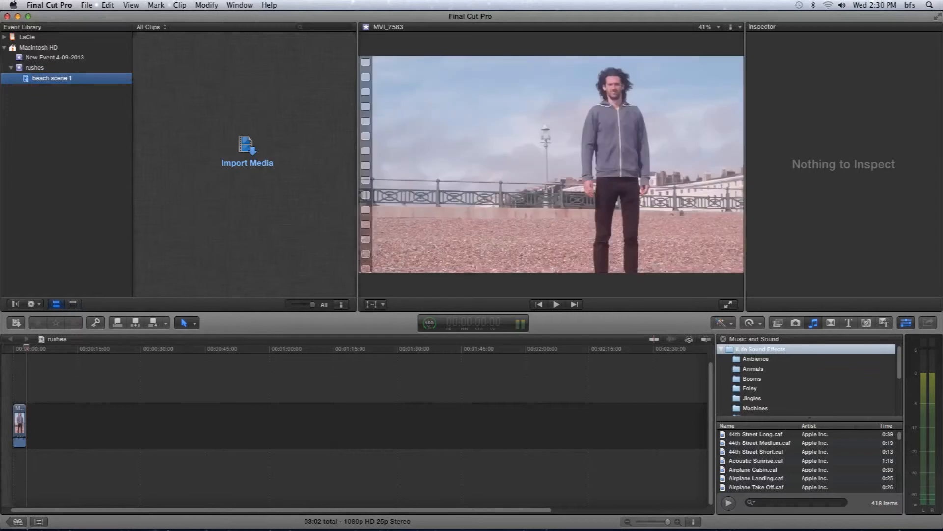
# Add the clips MVI_7573, MVI_7575, MVI_7583 and MVI_7585 from the rushes event to the beach scene 1 keyword collection.
pyautogui.click(32, 71)
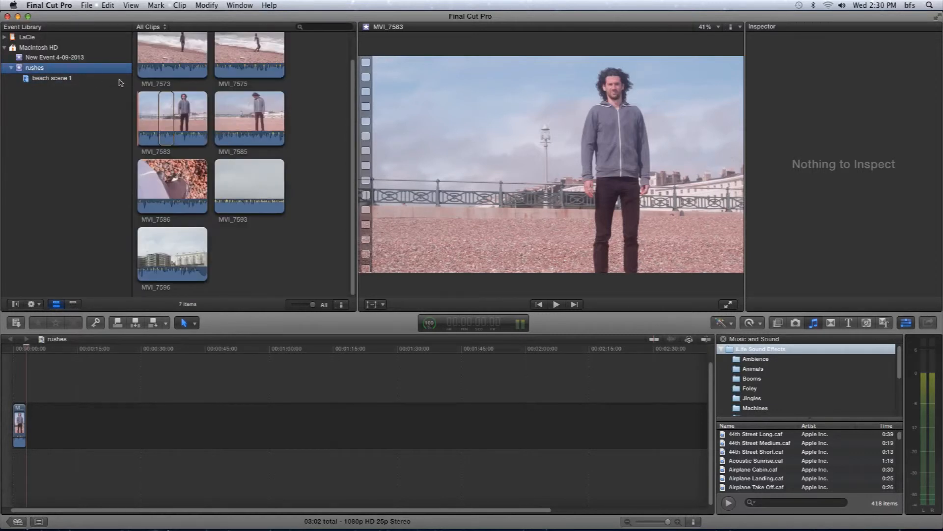
pyautogui.click(166, 68)
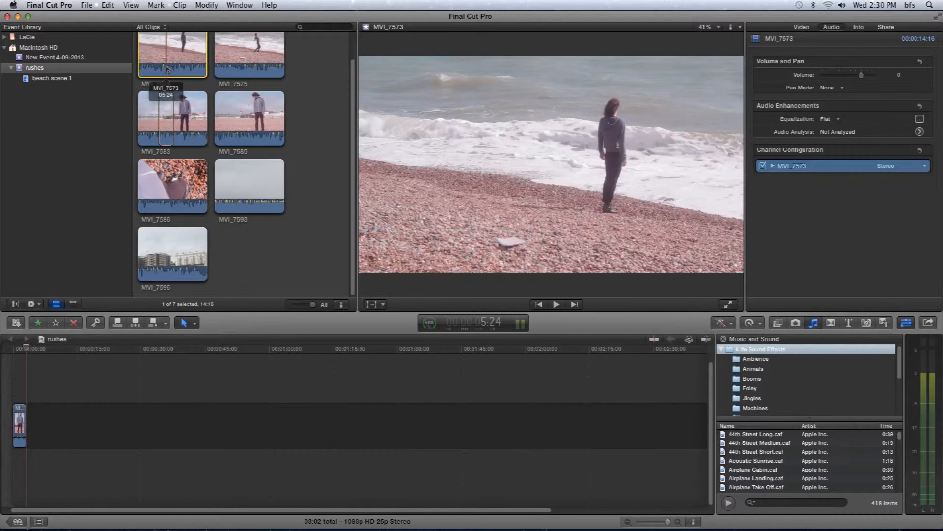
pyautogui.keyDown('super'); pyautogui.click(248, 67); pyautogui.keyUp('super')
pyautogui.keyDown('super'); pyautogui.click(166, 117); pyautogui.keyUp('super')
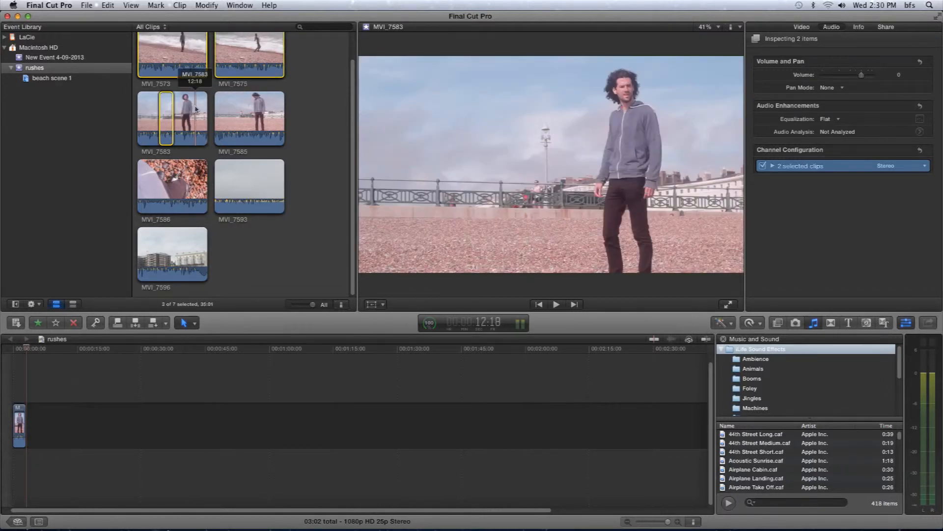
pyautogui.keyDown('super'); pyautogui.click(234, 110); pyautogui.keyUp('super')
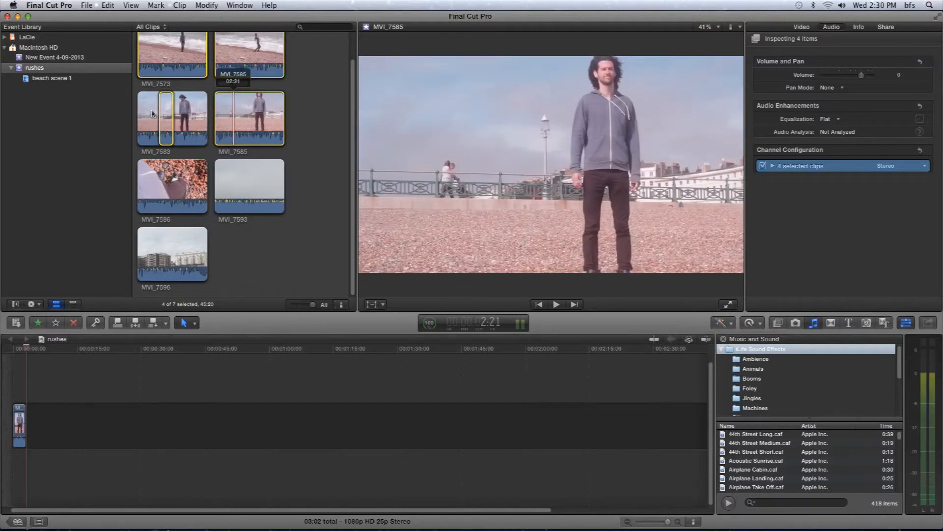
pyautogui.moveTo(150, 70); pyautogui.dragTo(71, 81)
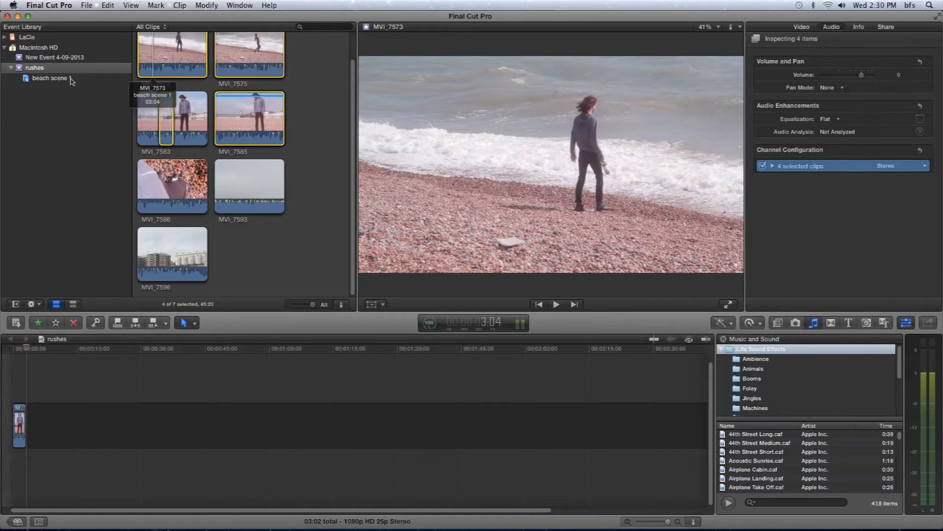
# Create a second keyword collection named cutaways in the rushes event and show all of the event's clips again.
pyautogui.rightClick(30, 70)
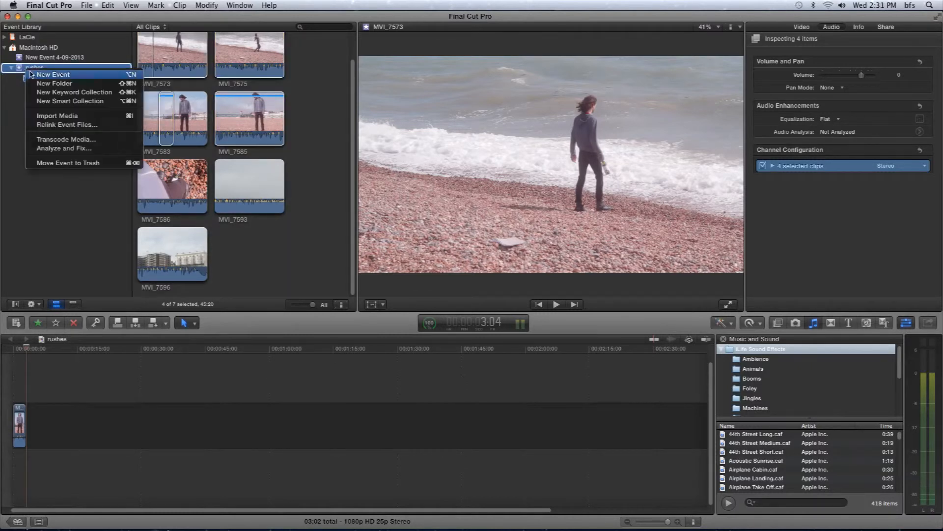
pyautogui.click(52, 92)
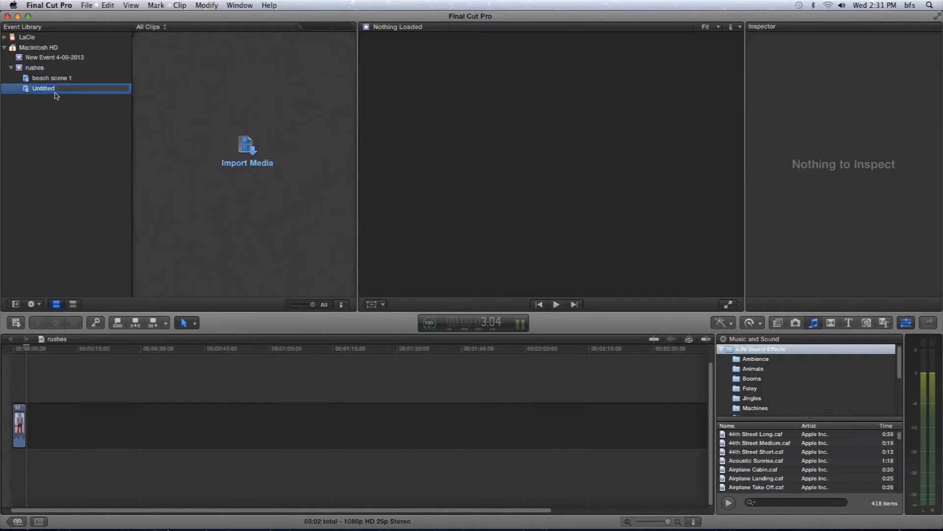
pyautogui.write('cutaways')
pyautogui.press('Return')
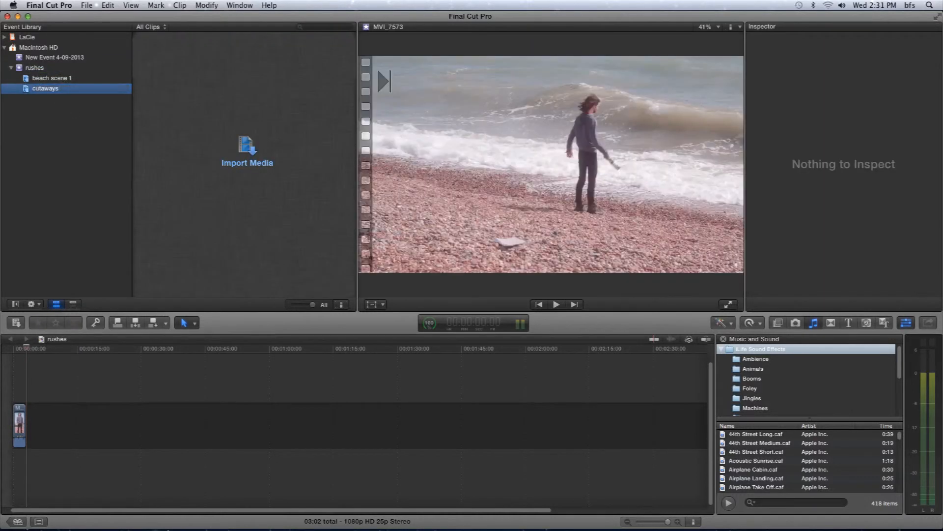
pyautogui.click(34, 69)
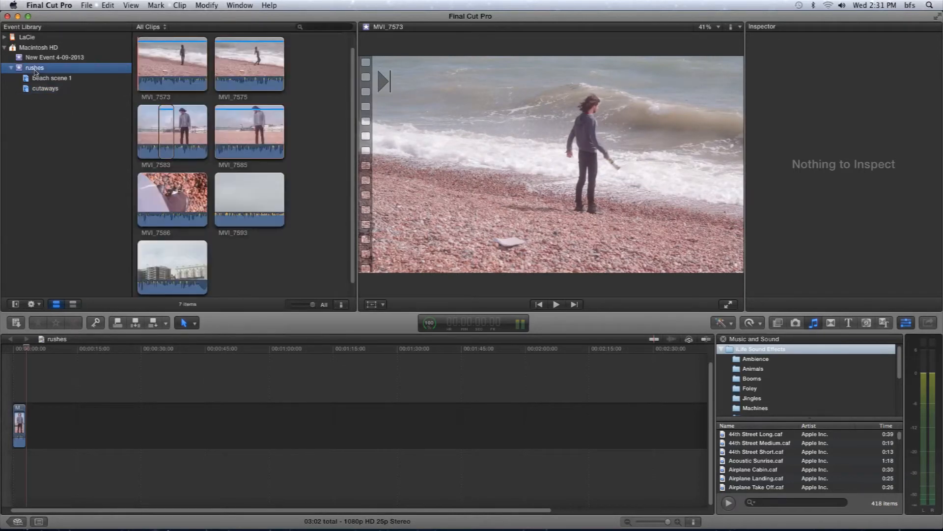
# Add the clip MVI_7586 to the cutaways keyword collection and create another keyword collection named scene2 in the rushes event.
pyautogui.click(170, 196)
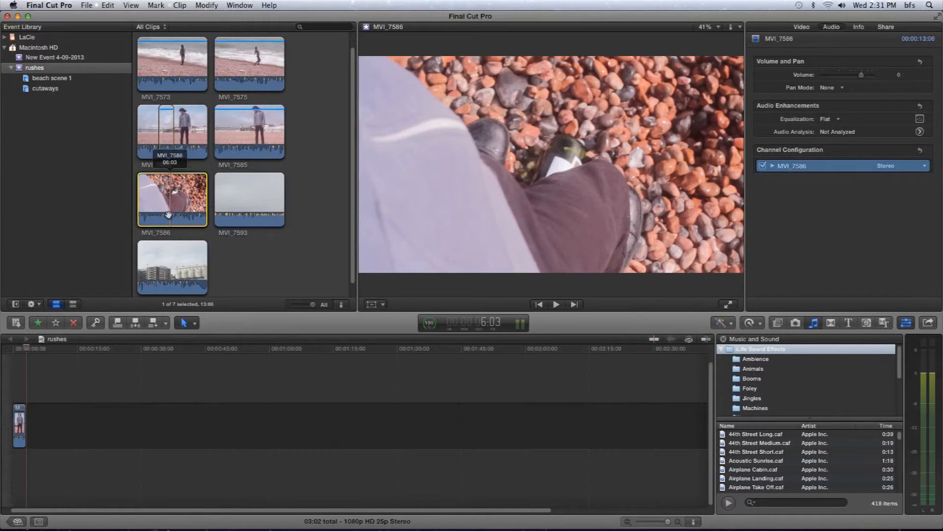
pyautogui.moveTo(134, 171); pyautogui.dragTo(55, 91)
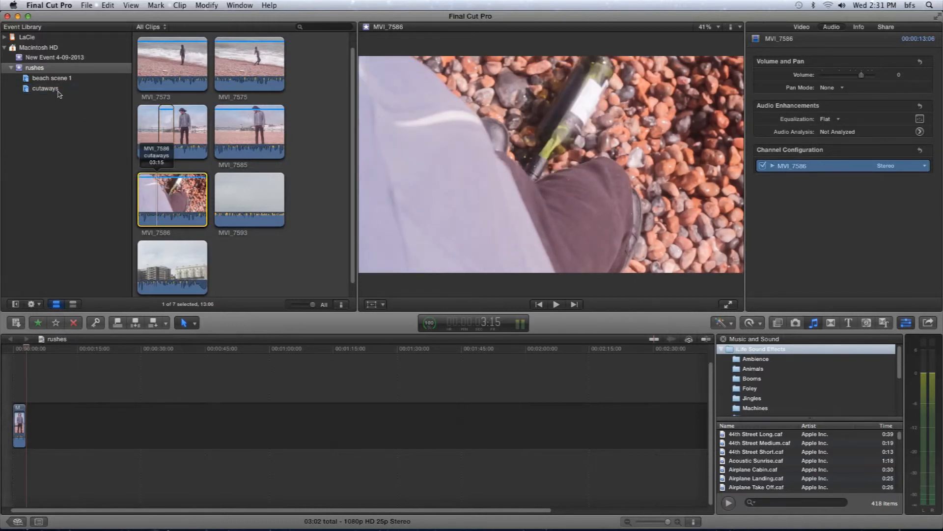
pyautogui.click(37, 70)
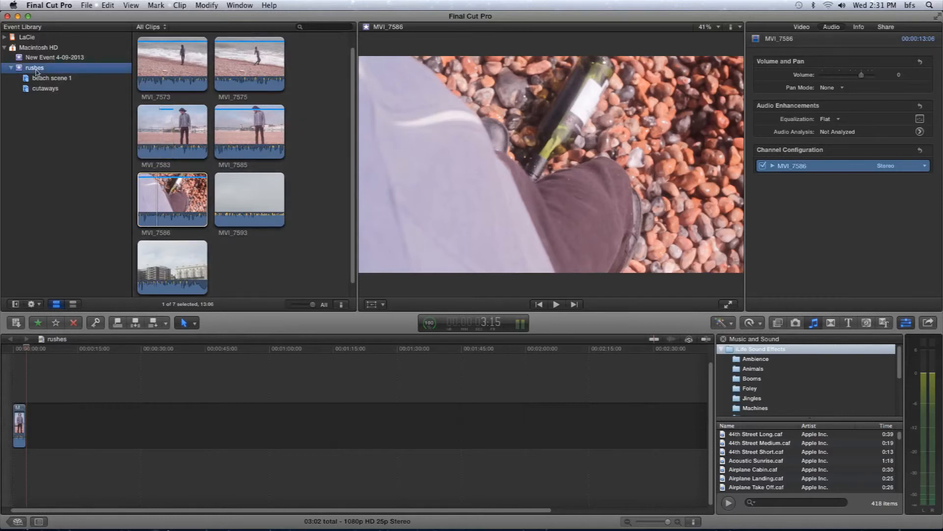
pyautogui.rightClick(36, 71)
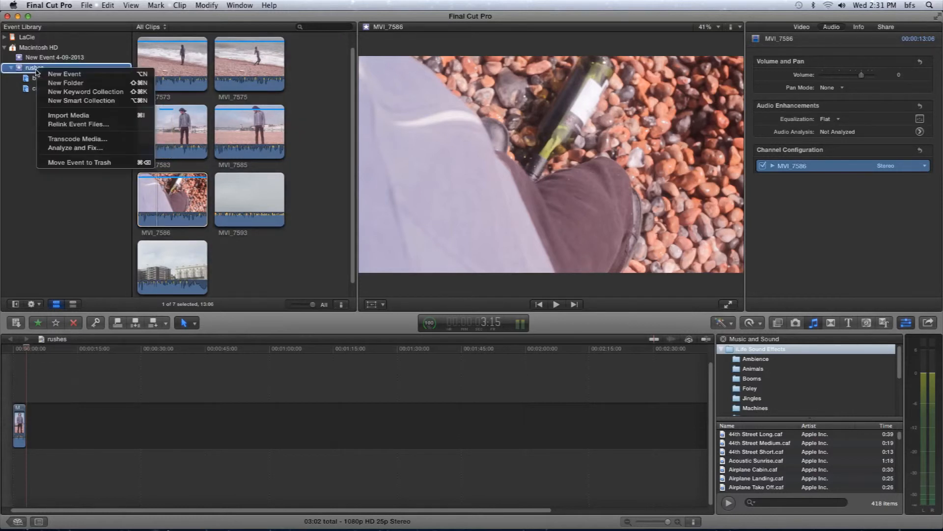
pyautogui.click(69, 92)
pyautogui.write('scene2')
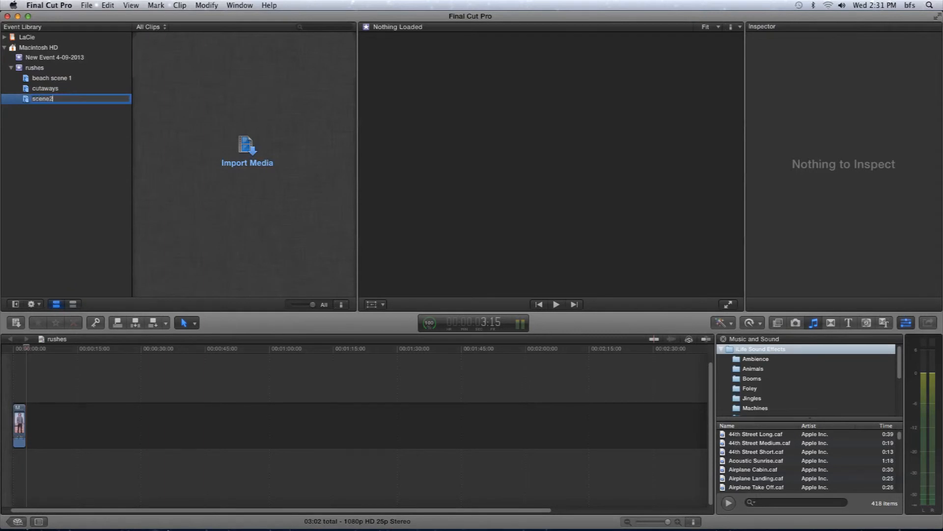
pyautogui.press('Return')
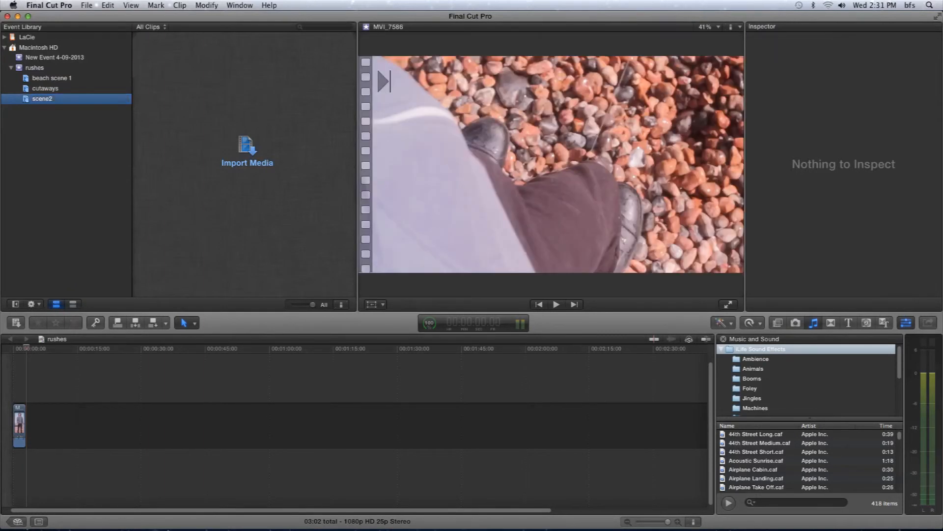
# Add the clips MVI_7593 and MVI_7596 from the rushes event to the scene2 keyword collection and view that collection.
pyautogui.click(35, 68)
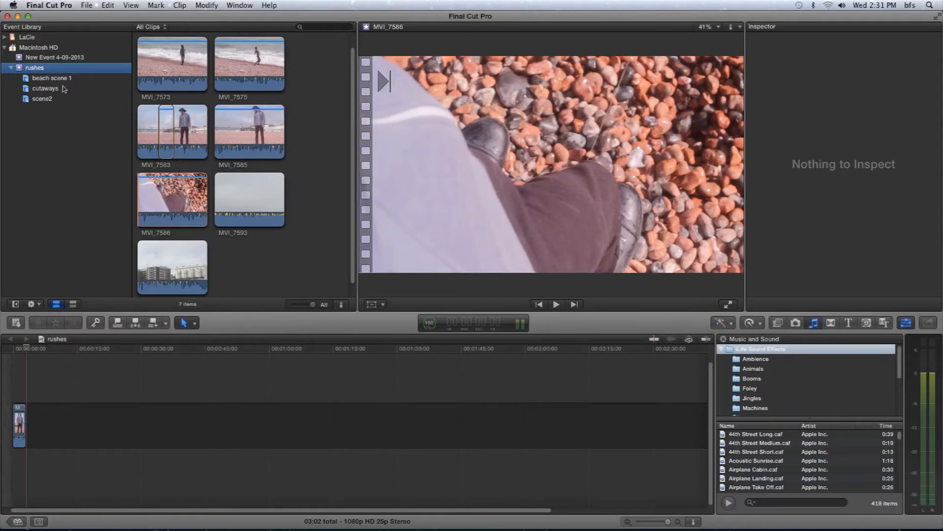
pyautogui.click(245, 207)
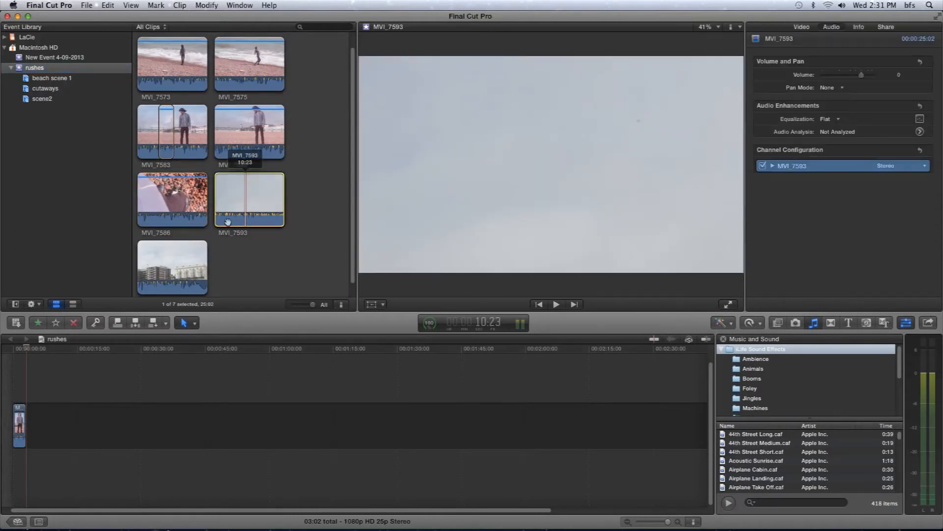
pyautogui.keyDown('super'); pyautogui.click(192, 261); pyautogui.keyUp('super')
pyautogui.moveTo(192, 261); pyautogui.dragTo(46, 100)
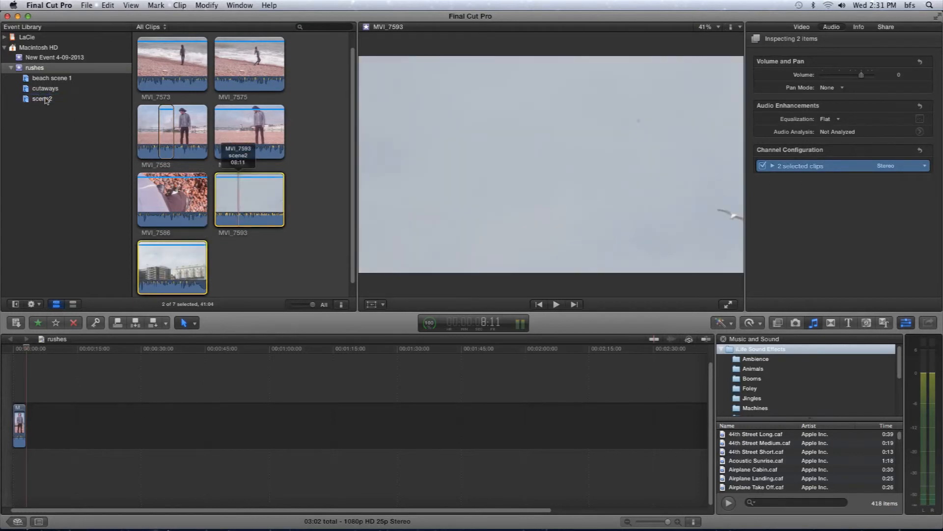
pyautogui.click(43, 100)
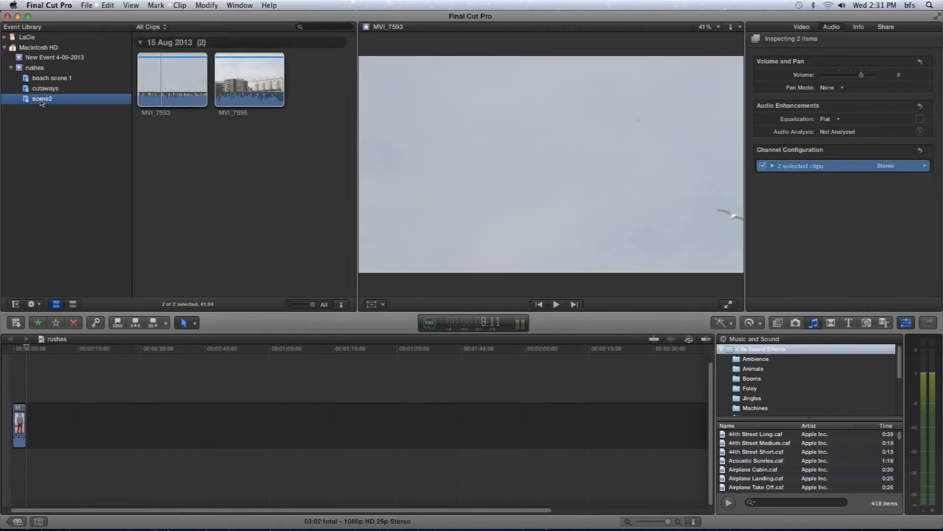
# Set the clip filter to Hide Rejected and mark the clip MVI_7585 in the rushes event as rejected.
pyautogui.click(163, 27)
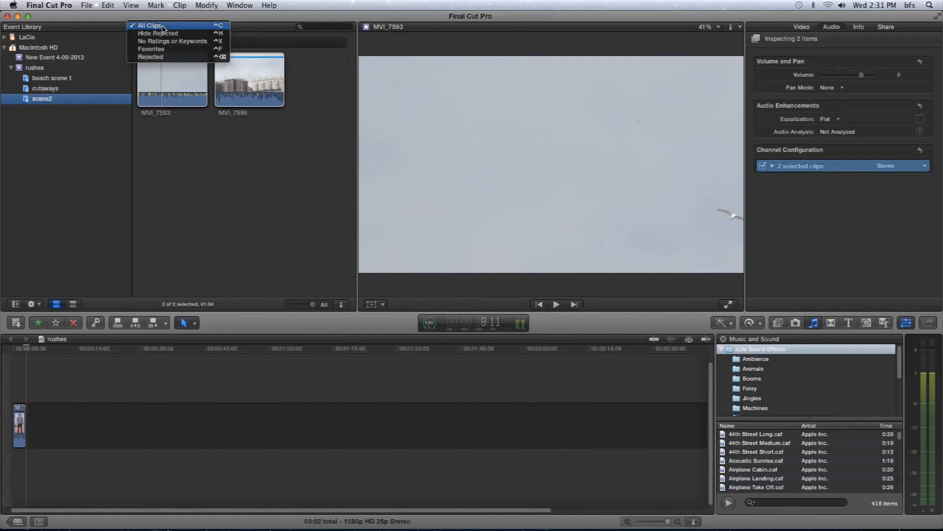
pyautogui.click(162, 27)
pyautogui.click(39, 75)
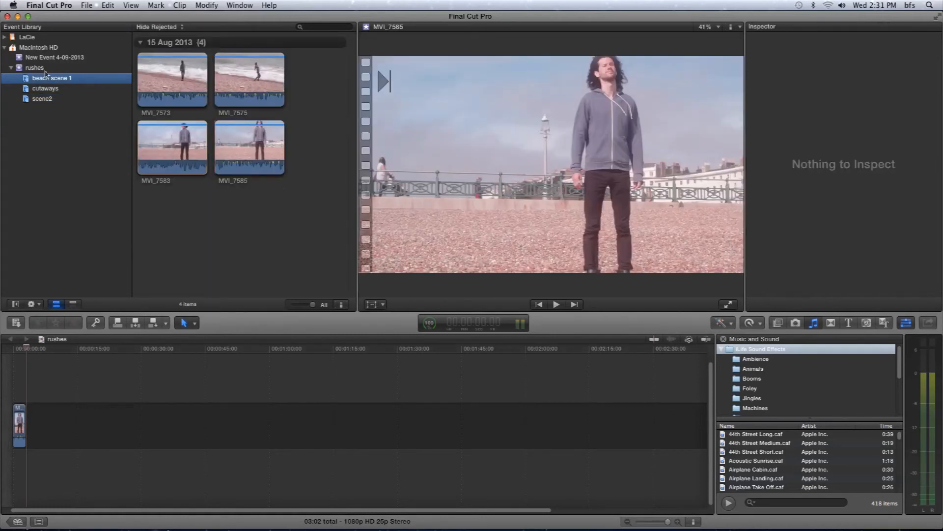
pyautogui.click(39, 69)
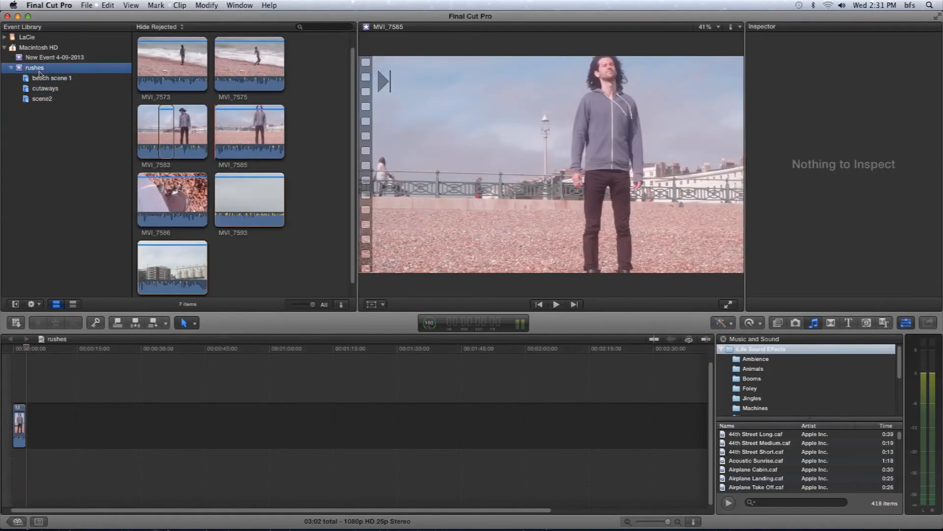
pyautogui.click(247, 142)
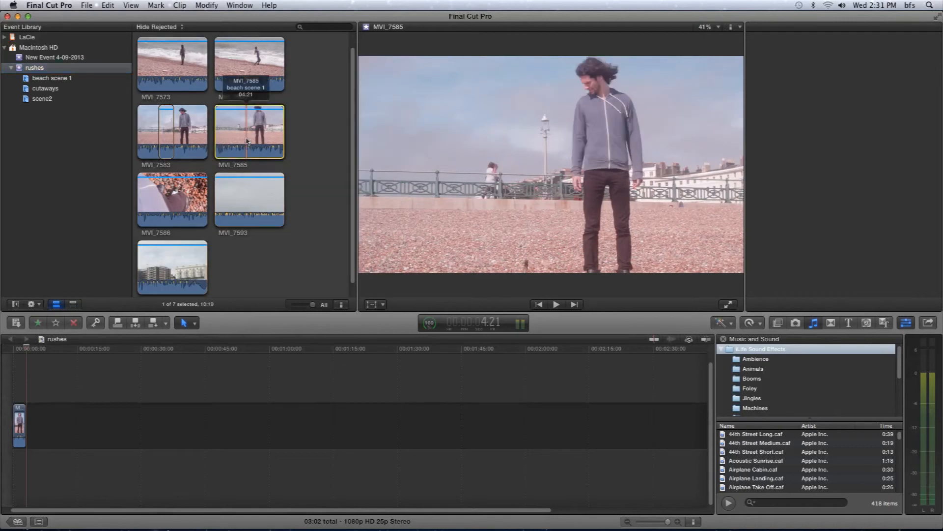
pyautogui.click(74, 324)
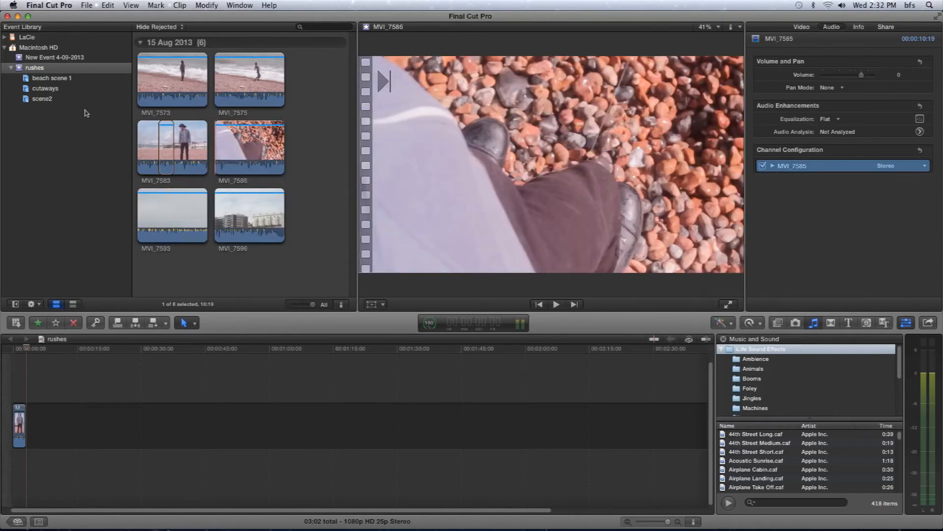
# Switch the rushes event's clip filter to All Clips to view the rejected clip, and return it to Hide Rejected.
pyautogui.click(182, 27)
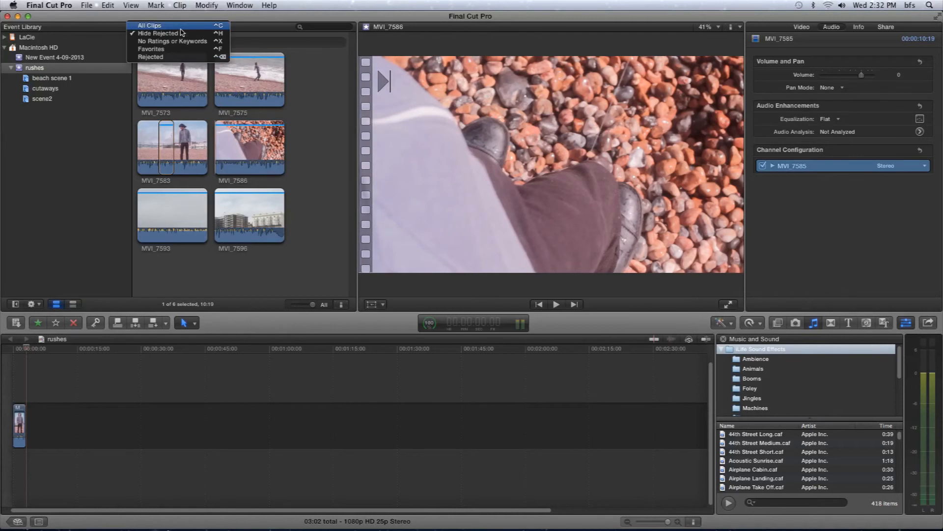
pyautogui.click(181, 29)
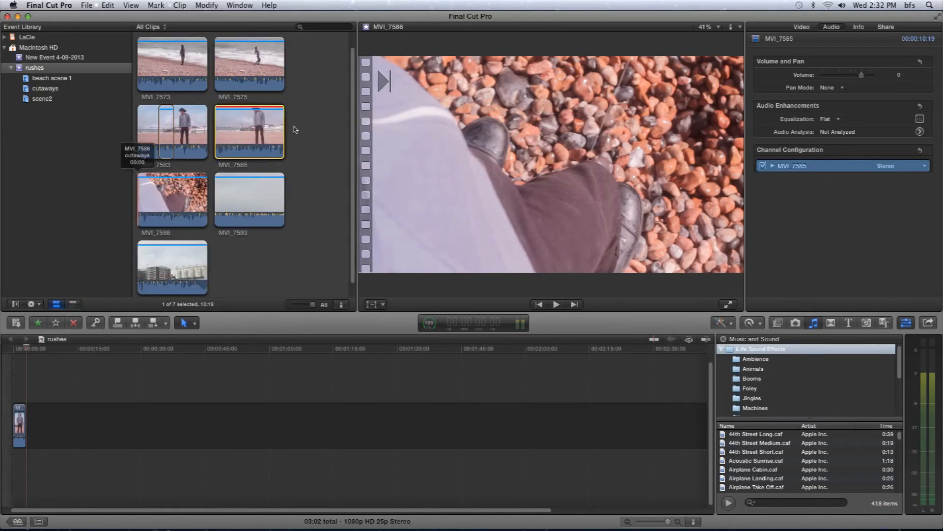
pyautogui.click(165, 29)
pyautogui.click(165, 35)
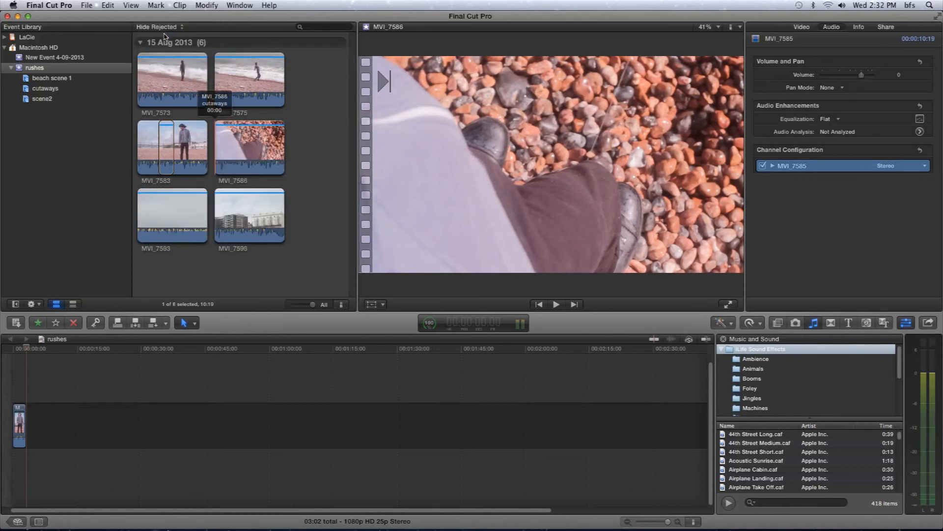
# Review the clips in the beach scene 1, cutaways and scene2 keyword collections.
pyautogui.click(58, 80)
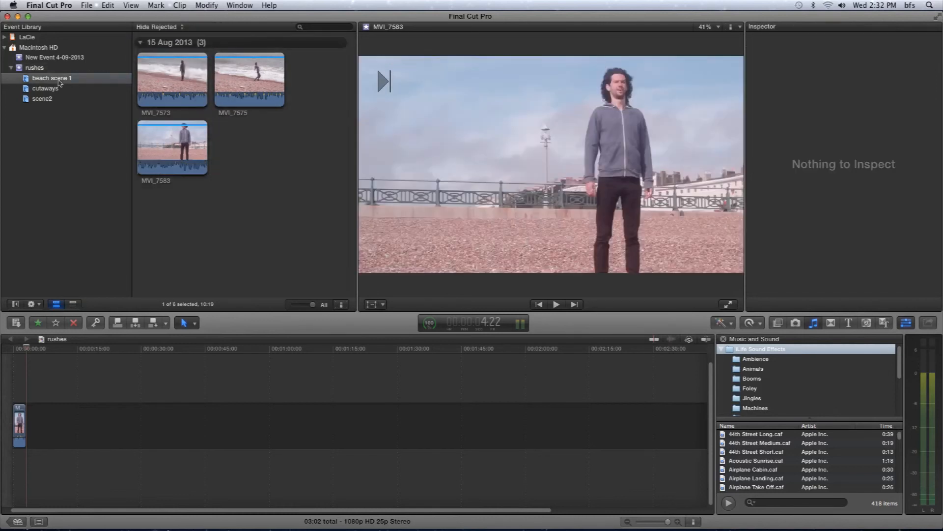
pyautogui.click(51, 91)
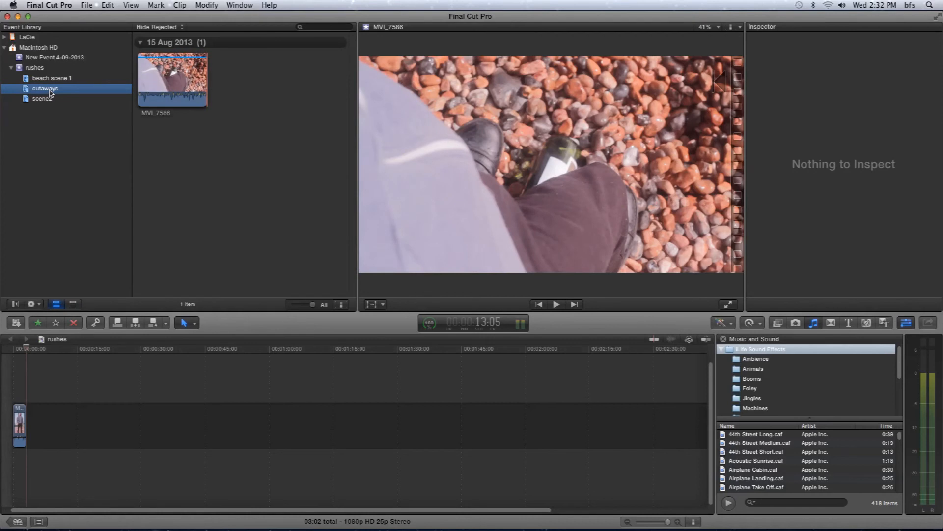
pyautogui.click(43, 99)
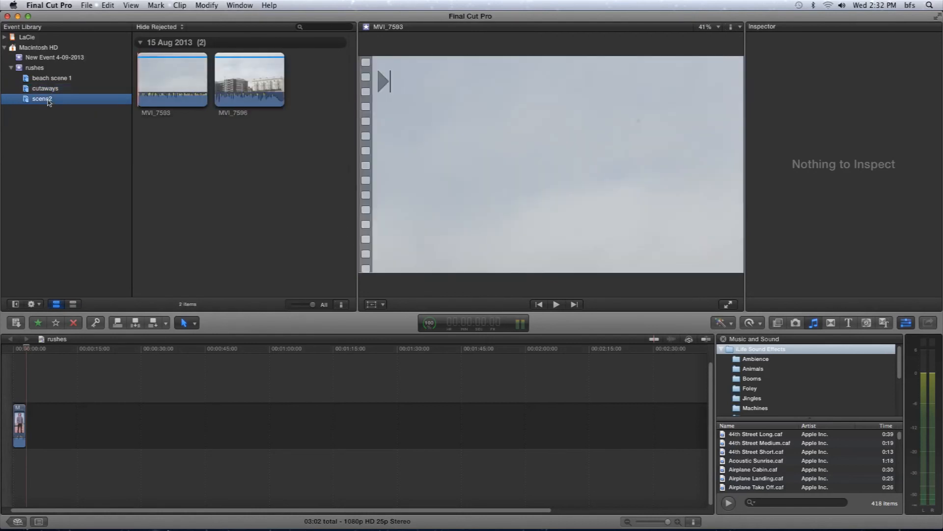